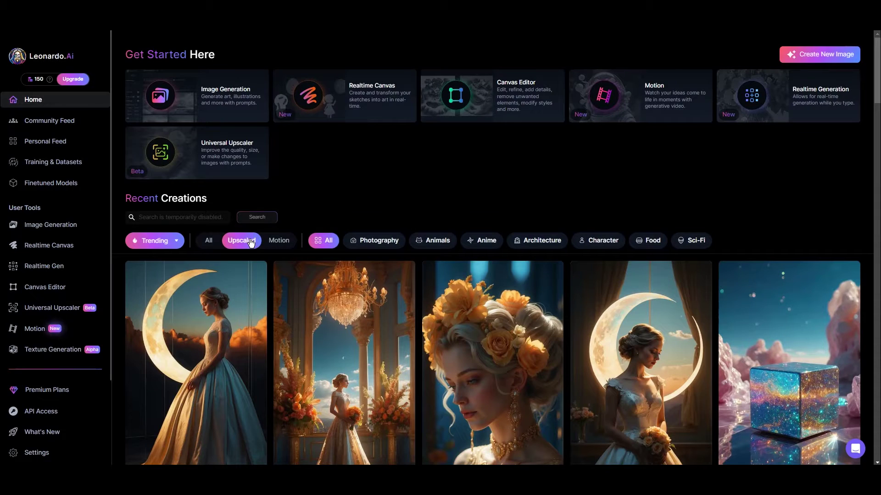
# Step: Scroll down through the Recent Creations grid of upscaled images
pyautogui.scroll(-20, 874, 269)
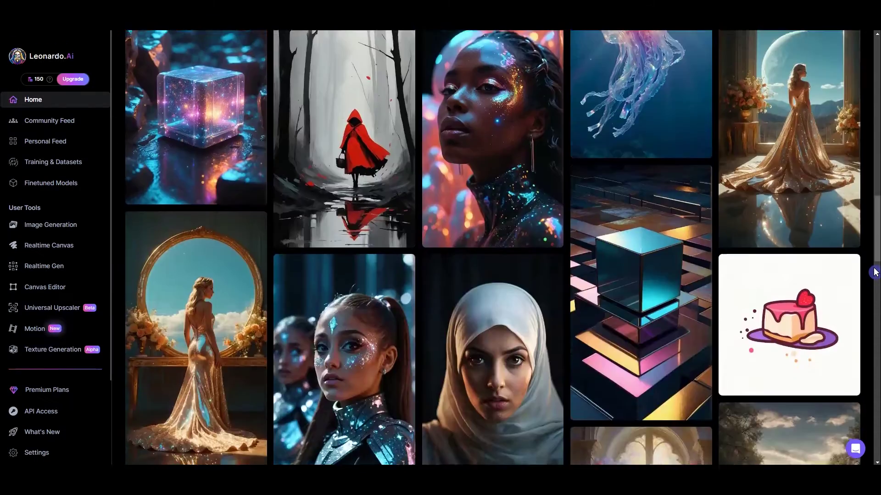
pyautogui.scroll(-20, 875, 273)
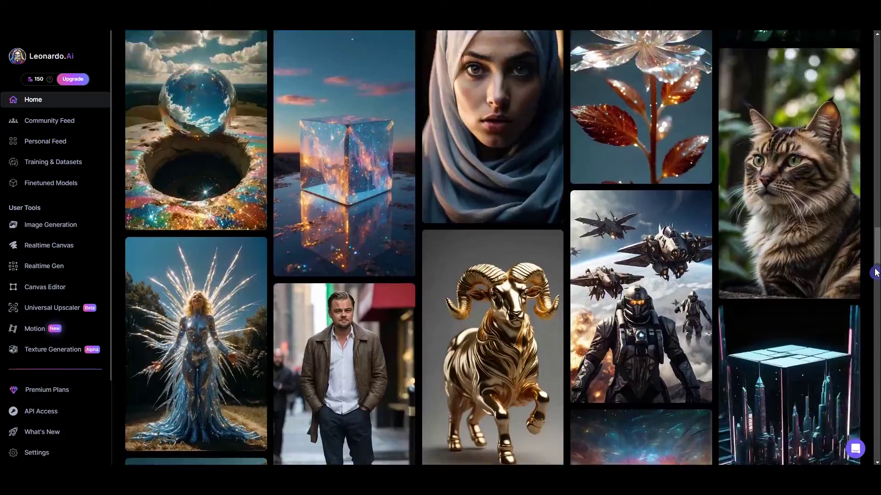
pyautogui.scroll(-20, 875, 273)
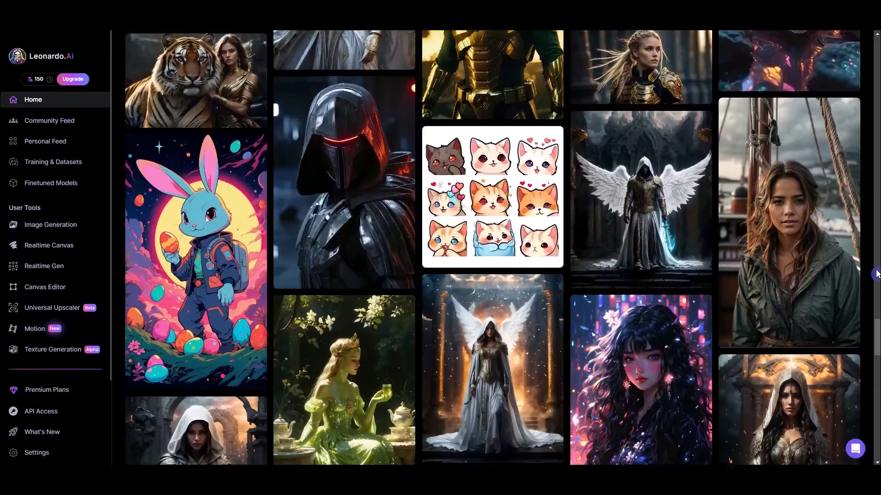
pyautogui.scroll(-20, 876, 273)
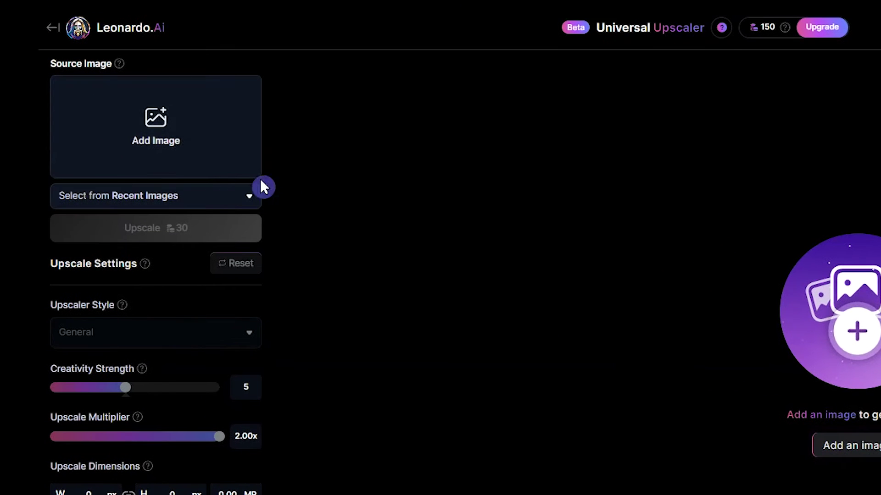
# Step: Upload the smiley T-shirt cosmic-sky portrait as the source image, giving 3072 × 1728 px output
pyautogui.click(218, 159)
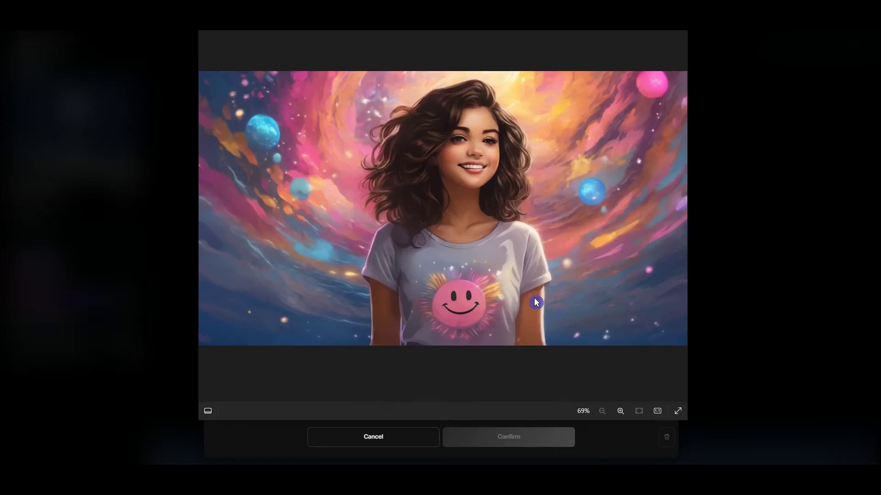
pyautogui.scroll(5, 535, 299)
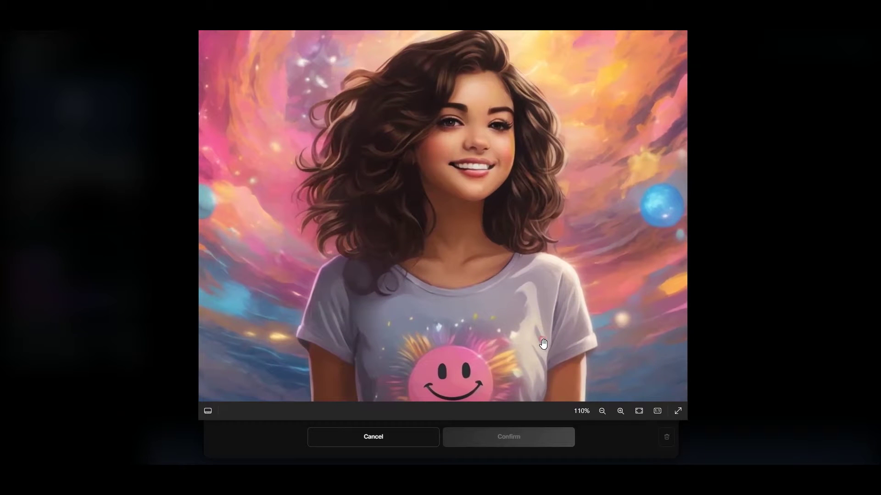
pyautogui.moveTo(512, 319); pyautogui.dragTo(462, 358)
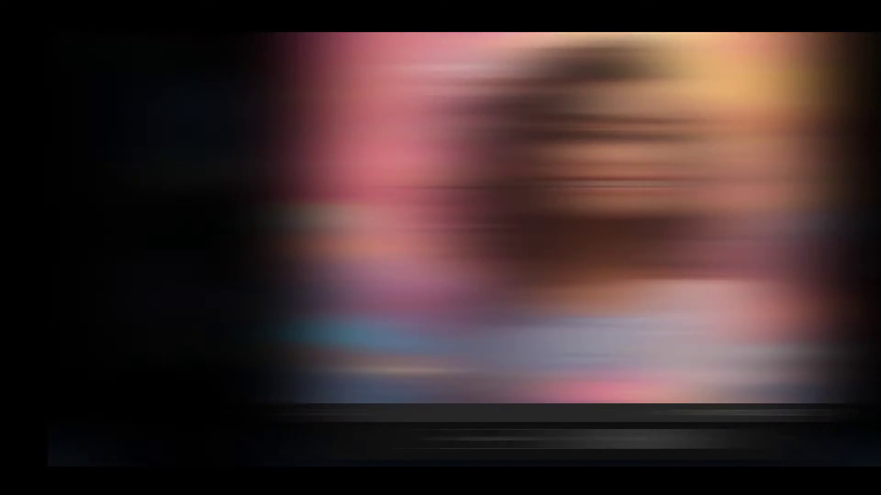
pyautogui.click(438, 161)
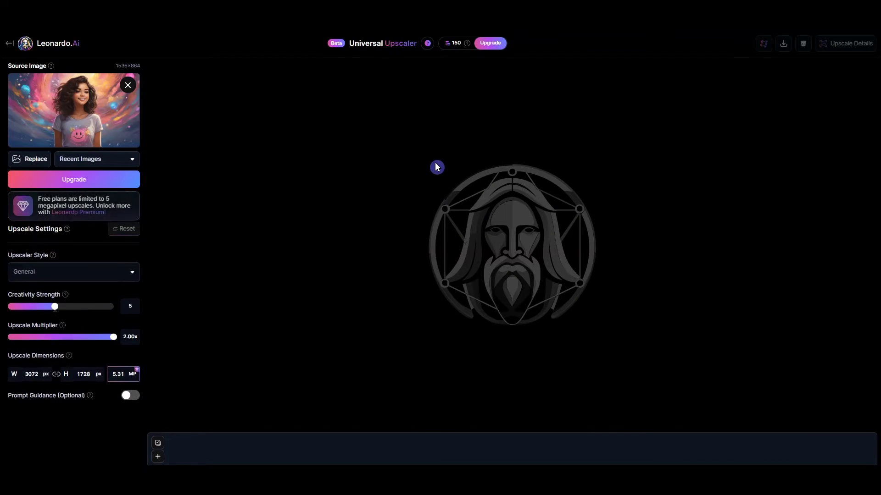
pyautogui.click(132, 272)
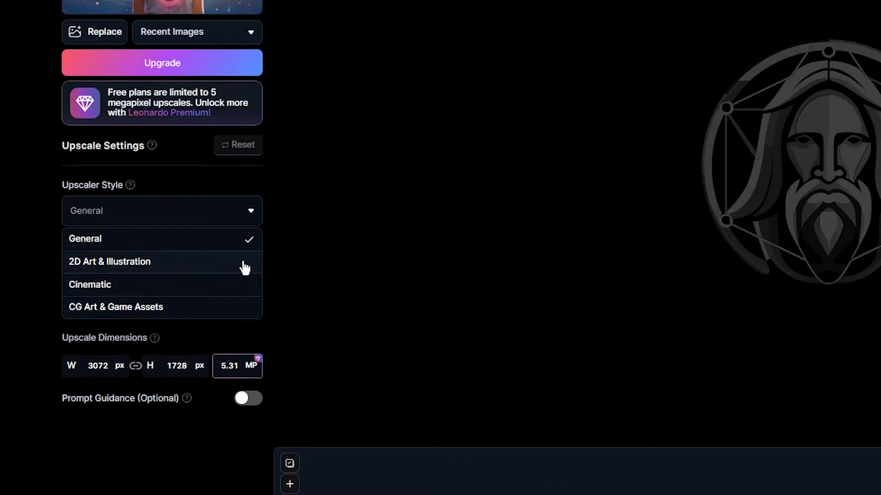
# Step: Choose the 2D Art & Illustration style and set Creativity Strength to 7
pyautogui.click(244, 267)
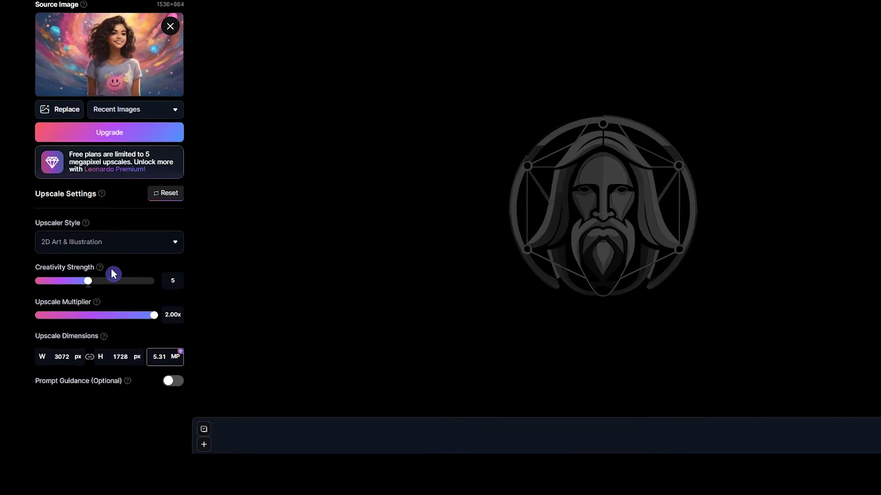
pyautogui.click(127, 280)
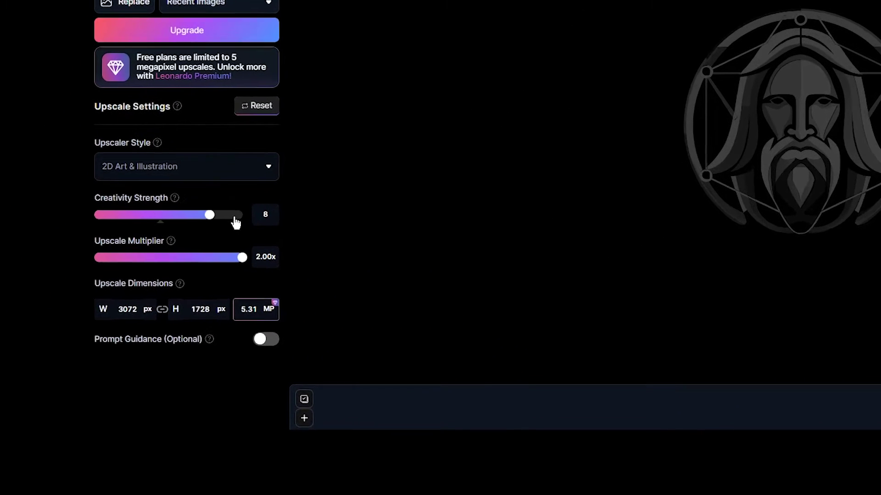
pyautogui.click(234, 218)
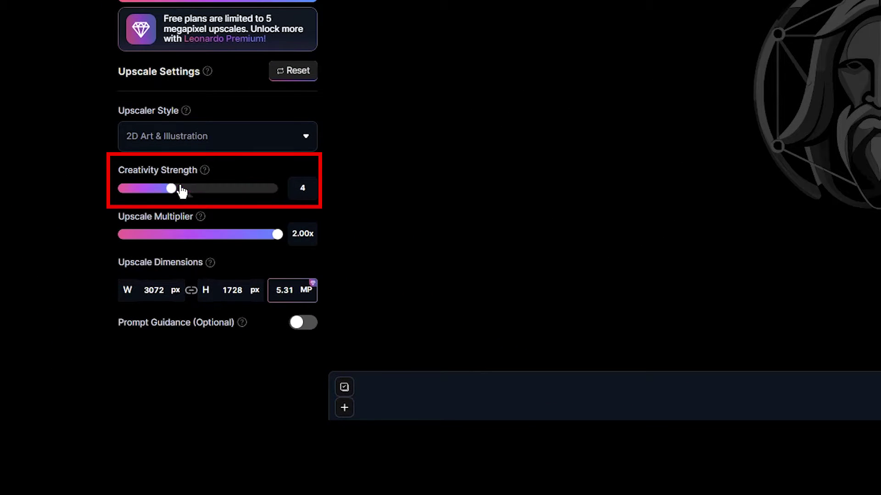
pyautogui.click(137, 188)
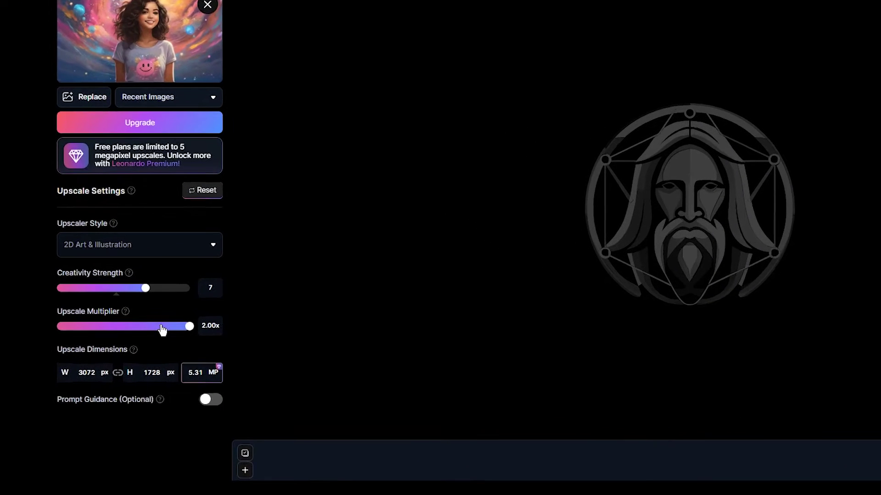
# Step: Set the upscale multiplier to 1.75x (2688 × 1512 px) and turn on Prompt Guidance
pyautogui.click(161, 326)
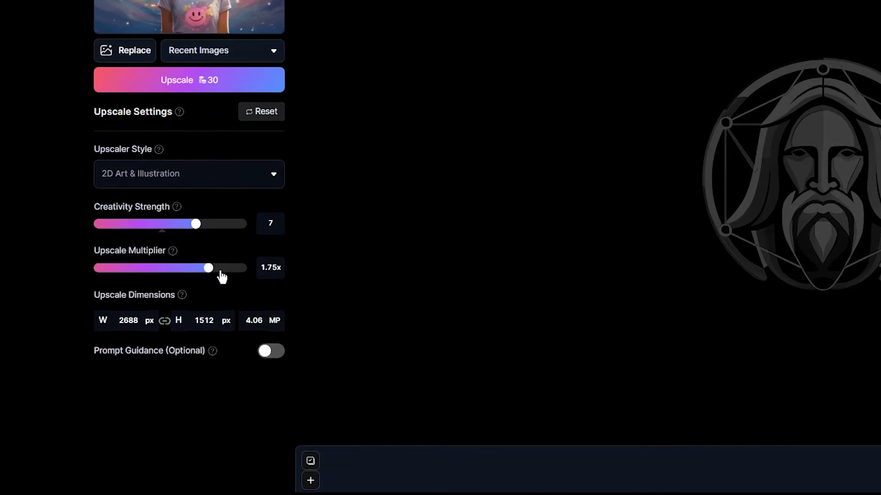
pyautogui.click(243, 270)
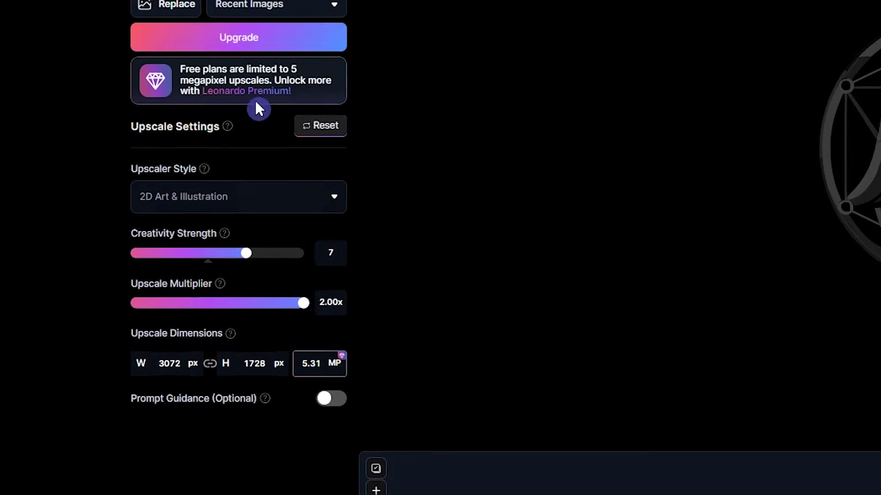
pyautogui.moveTo(300, 305); pyautogui.dragTo(278, 305)
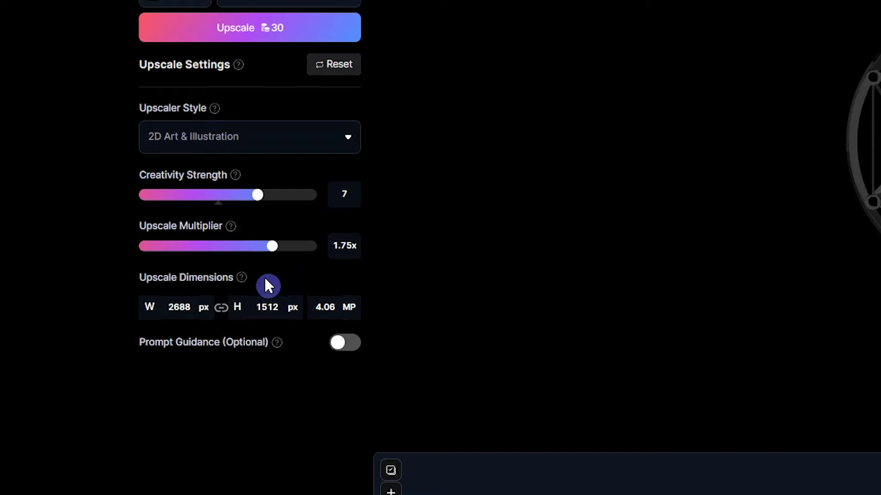
pyautogui.click(240, 250)
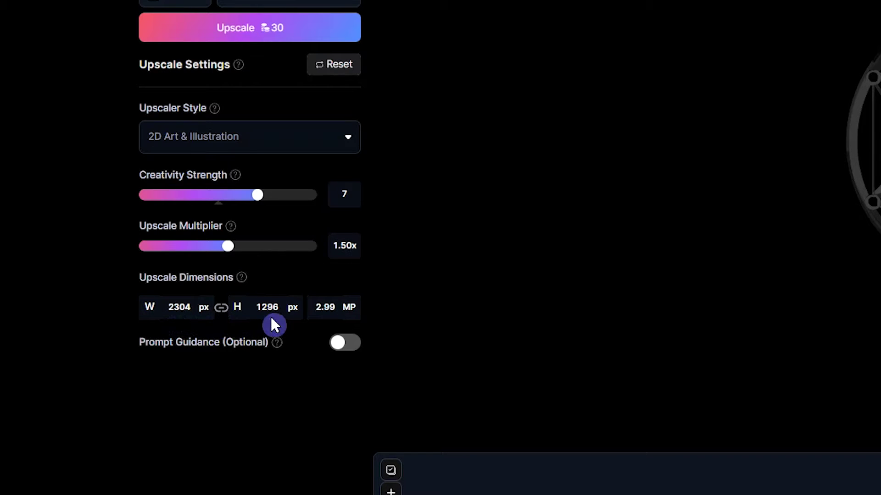
pyautogui.click(345, 343)
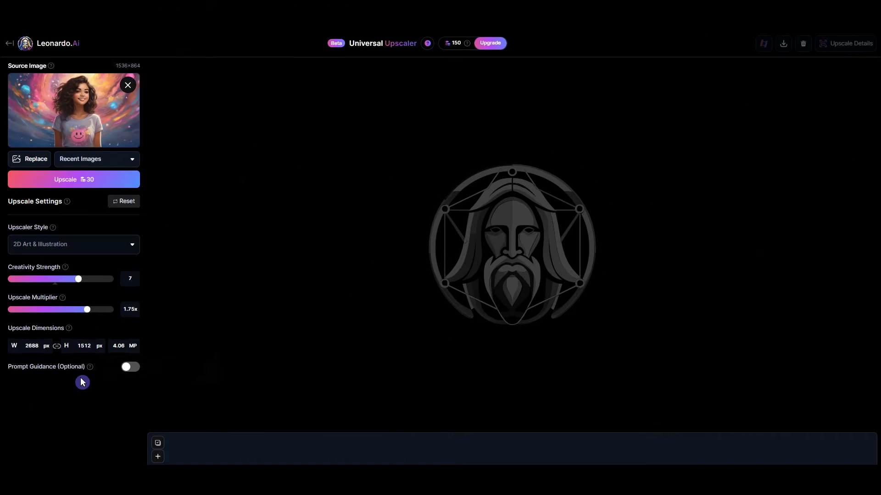
pyautogui.click(124, 380)
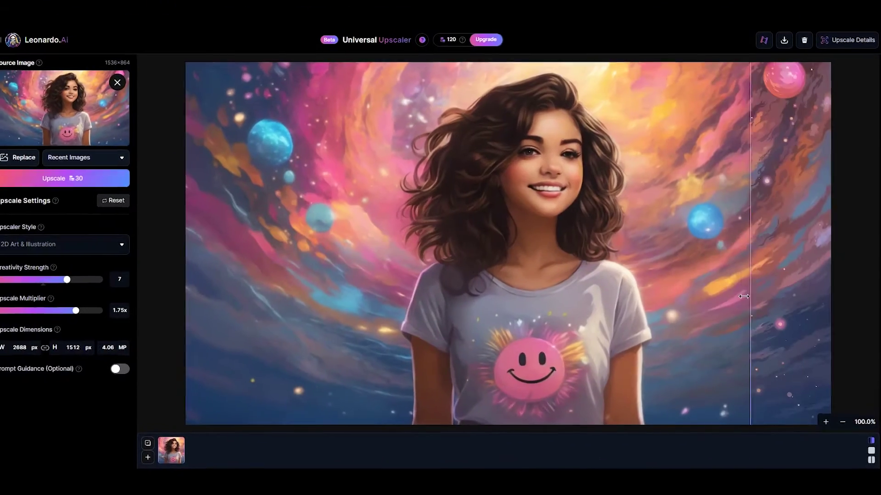
pyautogui.moveTo(753, 296); pyautogui.dragTo(199, 282)
pyautogui.moveTo(145, 286); pyautogui.dragTo(542, 300)
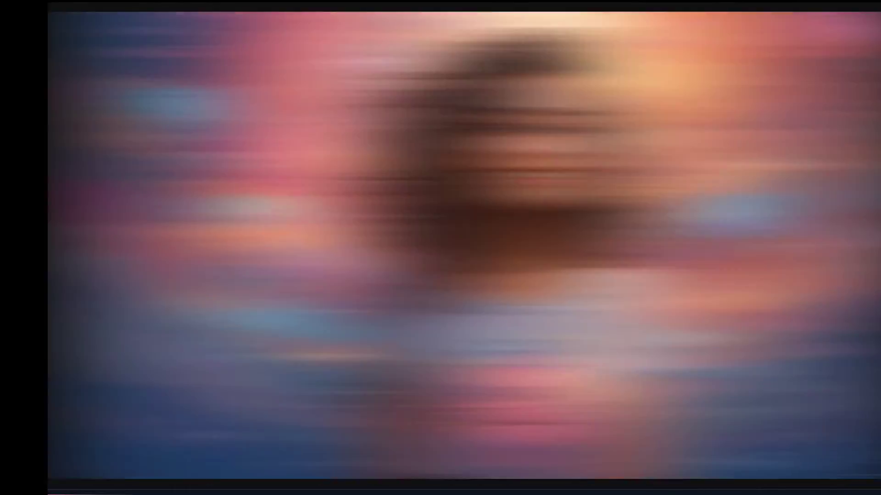
pyautogui.click(868, 458)
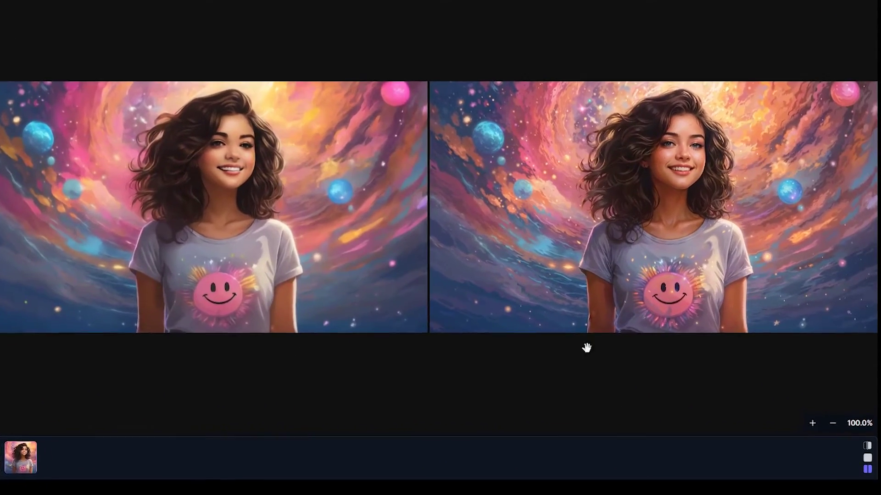
pyautogui.click(867, 458)
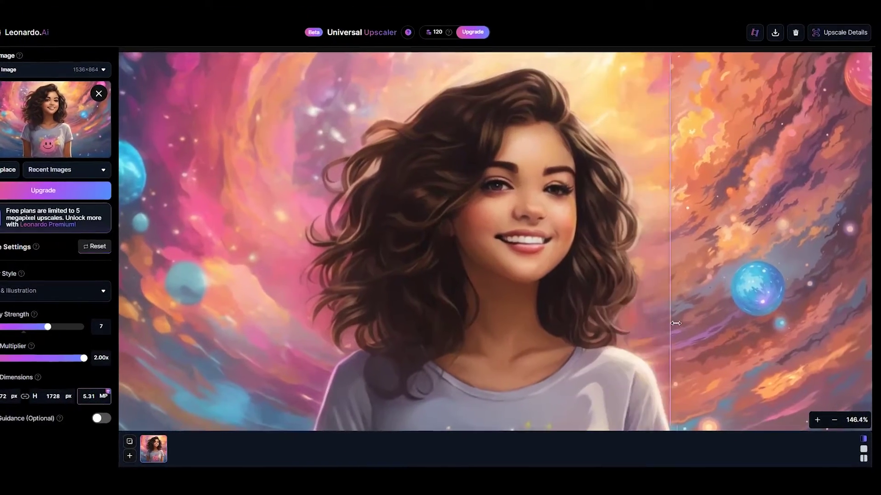
pyautogui.scroll(3, 666, 323)
pyautogui.moveTo(660, 324); pyautogui.dragTo(692, 344)
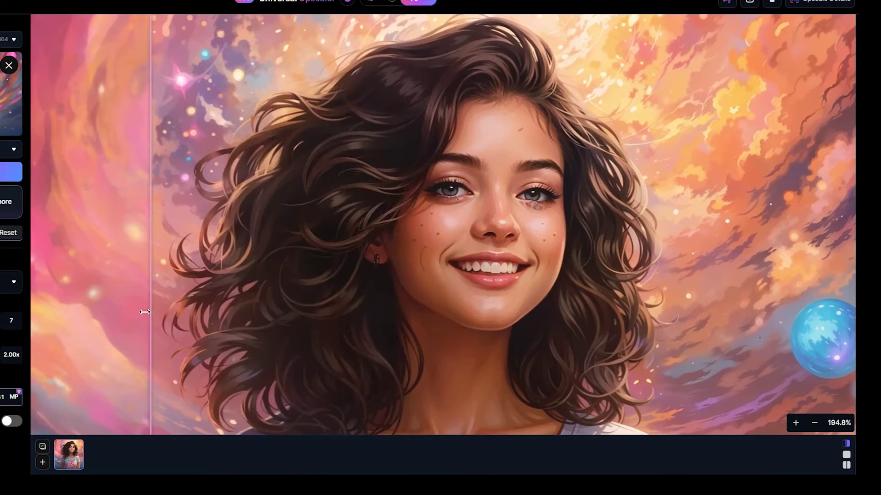
pyautogui.scroll(-7, 78, 307)
pyautogui.moveTo(79, 306); pyautogui.dragTo(394, 238)
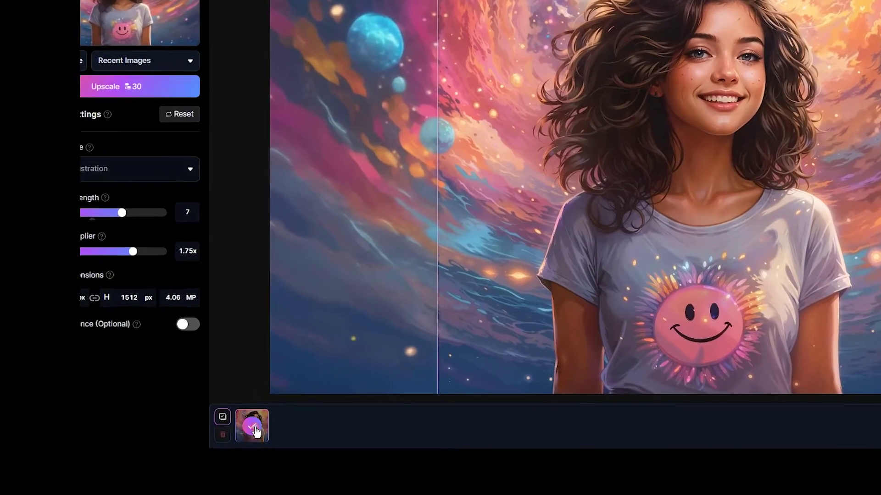
# Step: Cancel the result selection, view the Upscale Details settings, and return to the home page
pyautogui.click(223, 433)
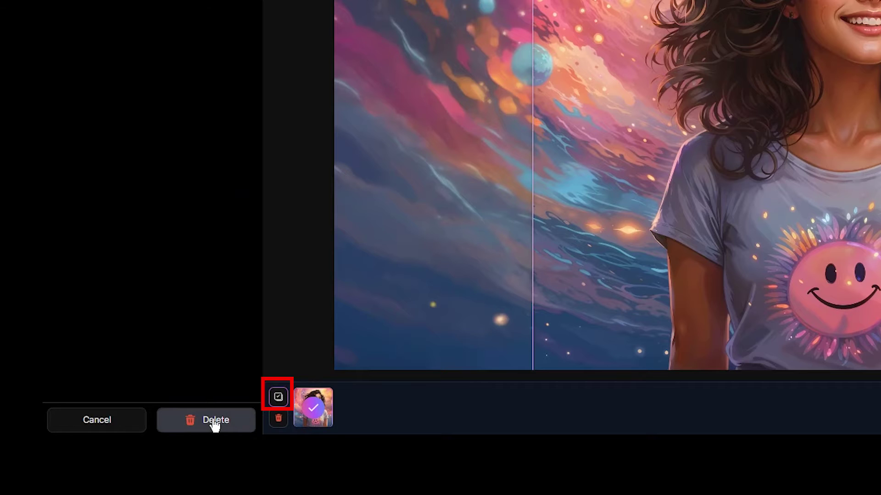
pyautogui.click(114, 421)
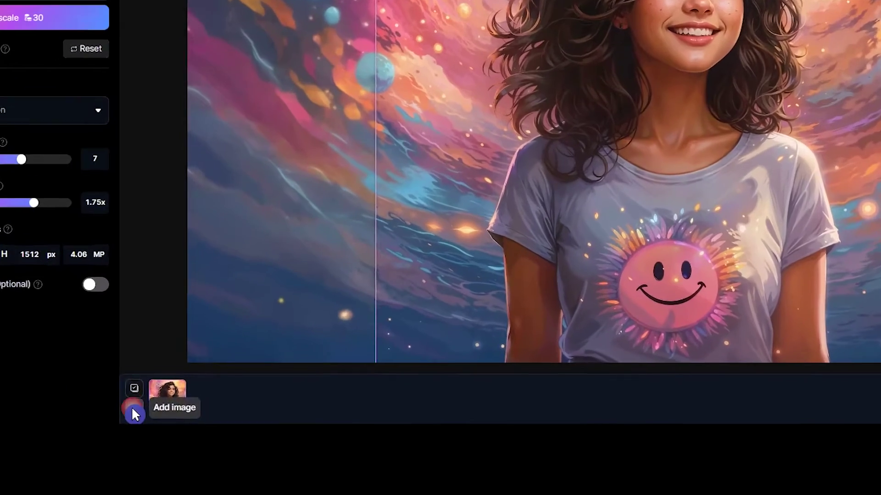
pyautogui.click(133, 413)
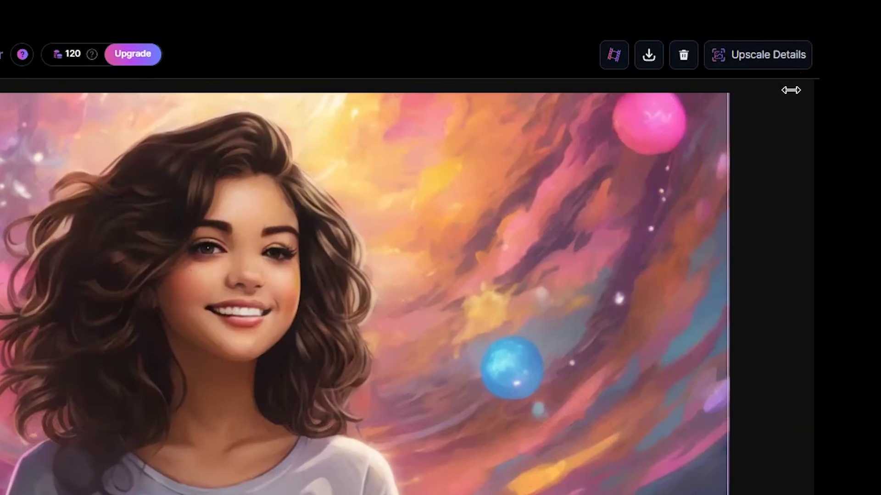
pyautogui.click(771, 58)
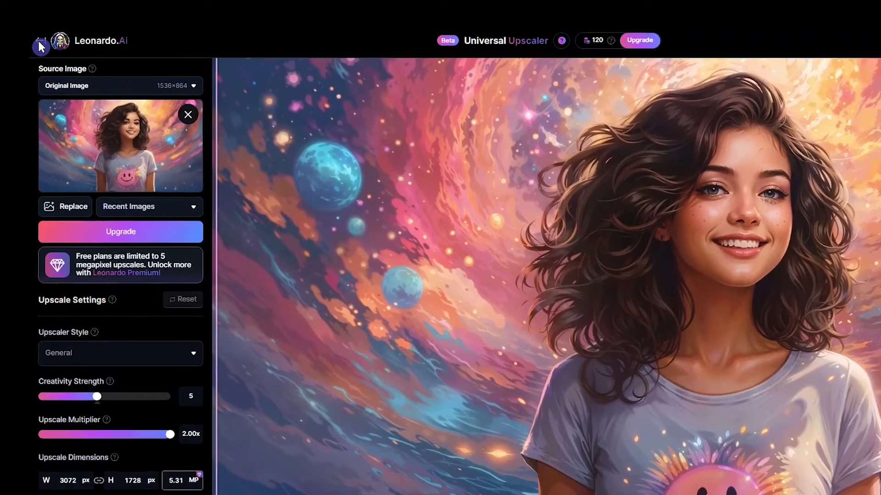
pyautogui.click(28, 44)
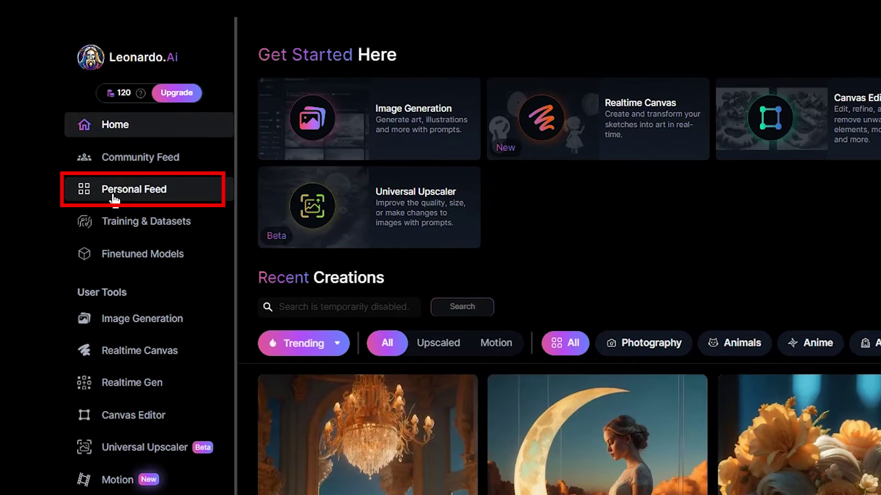
# Step: Switch a portrait between its Original Image and Universal Upscaler versions to compare them
pyautogui.click(200, 195)
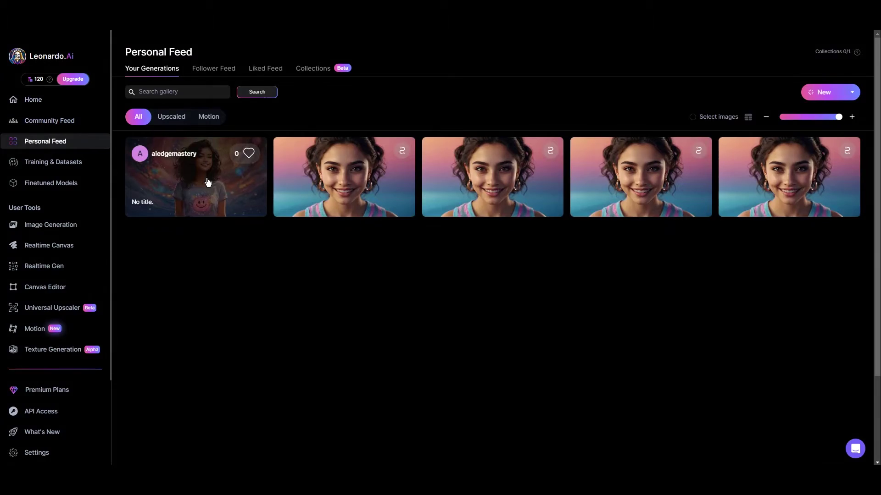
pyautogui.click(350, 238)
pyautogui.click(408, 172)
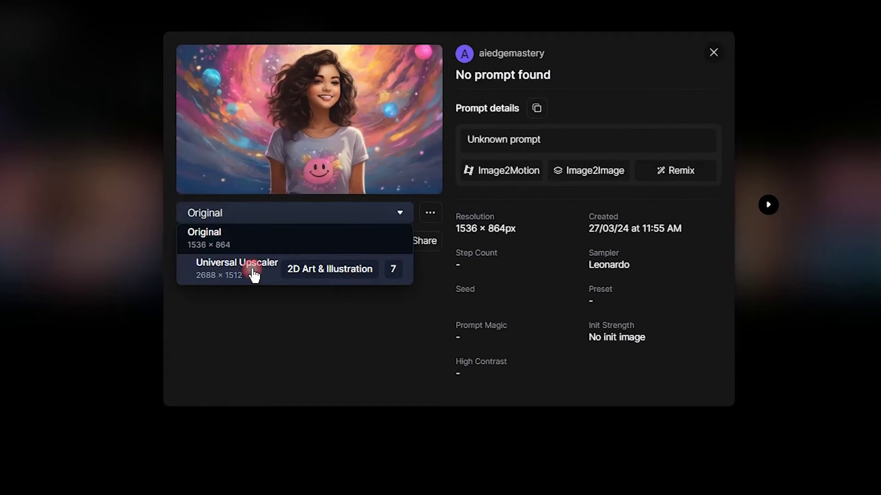
pyautogui.click(254, 274)
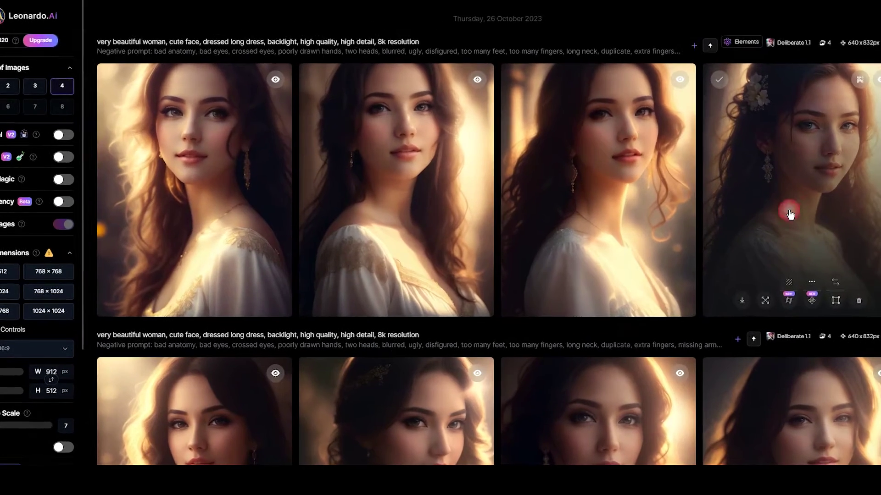
pyautogui.click(788, 216)
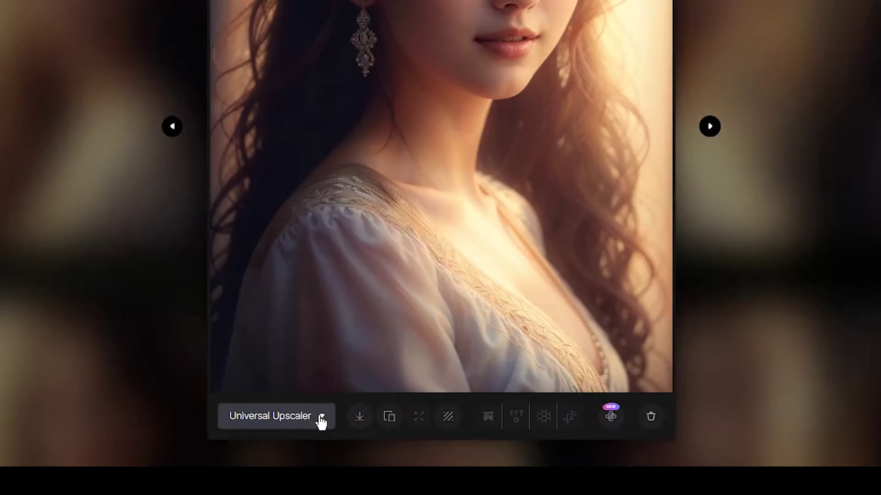
pyautogui.click(298, 369)
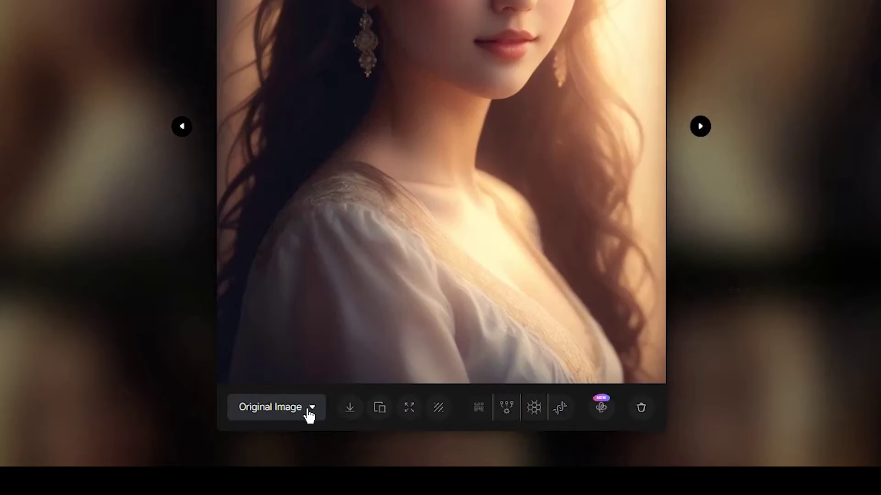
pyautogui.click(313, 383)
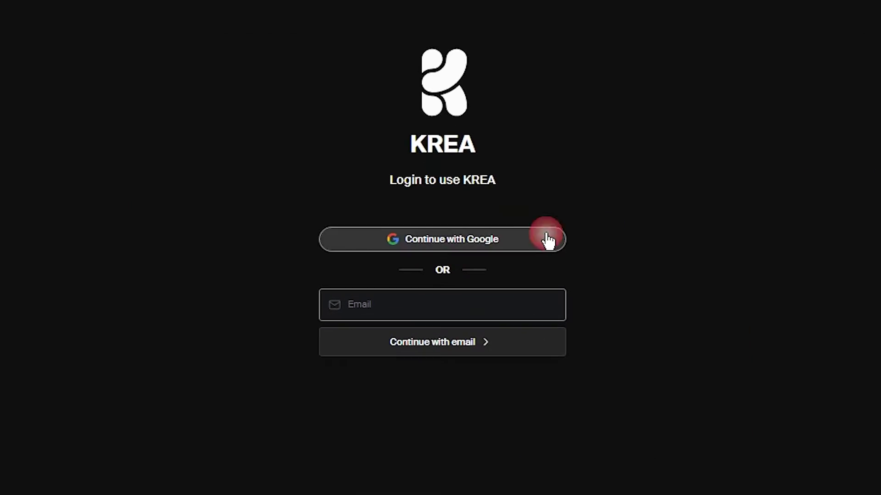
# Step: Sign in to KREA with Google and compare the fox example before and after in Enhance
pyautogui.click(548, 239)
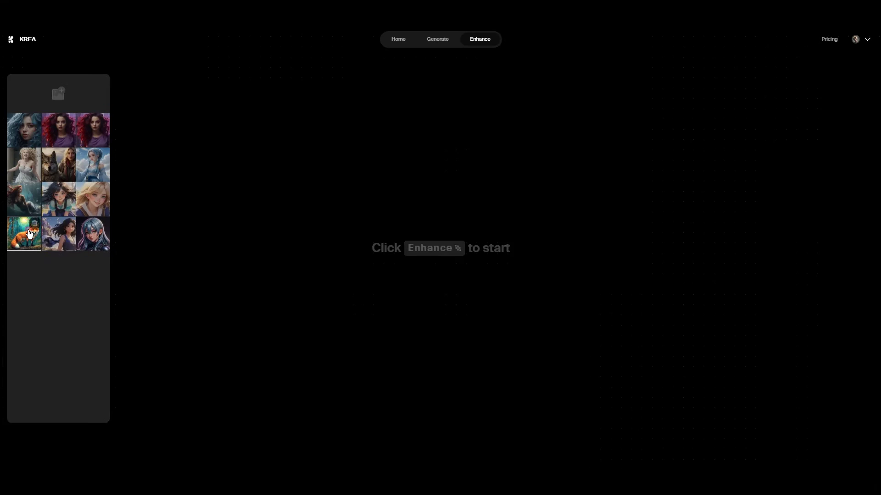
pyautogui.click(29, 234)
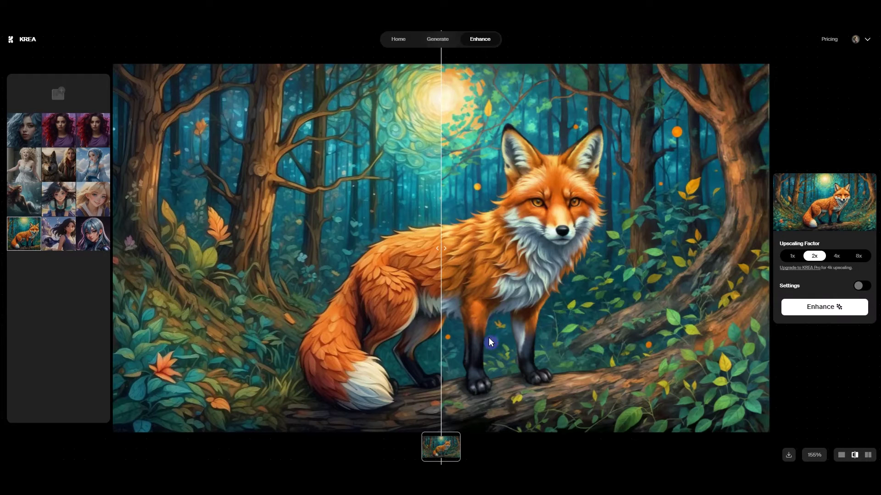
pyautogui.moveTo(442, 249); pyautogui.dragTo(462, 252)
pyautogui.click(862, 286)
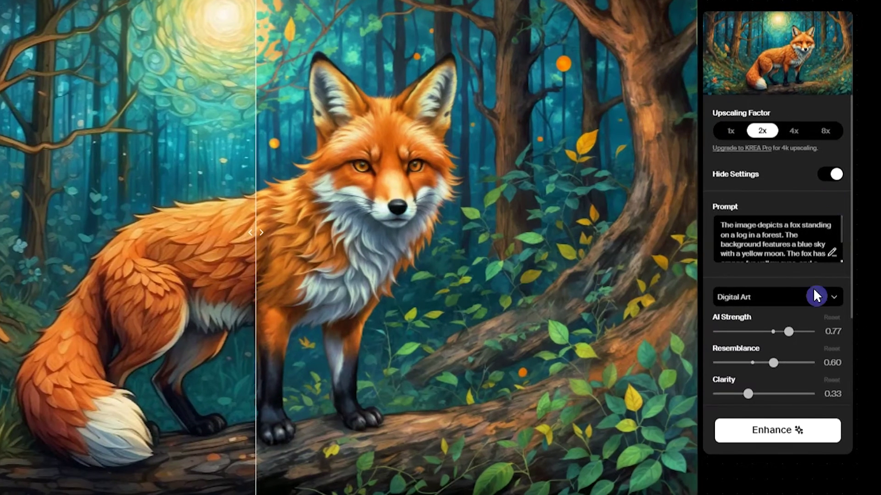
pyautogui.scroll(-2, 816, 296)
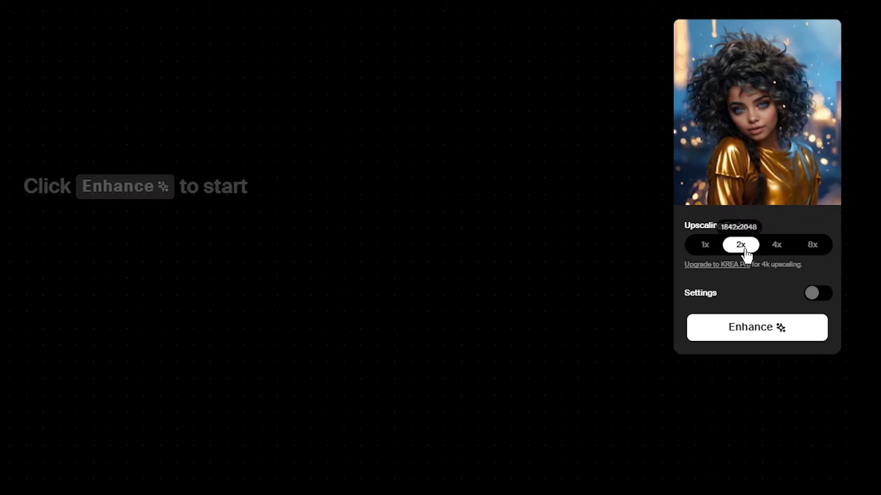
# Step: Choose the Digital Art preset, set Resemblance 0.45 and Clarity 0.32, and turn off colour correction
pyautogui.click(825, 297)
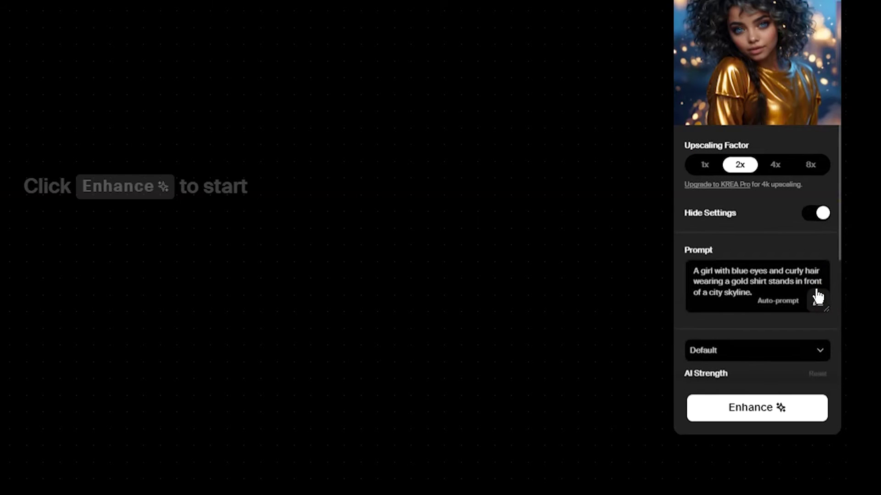
pyautogui.scroll(-2, 833, 247)
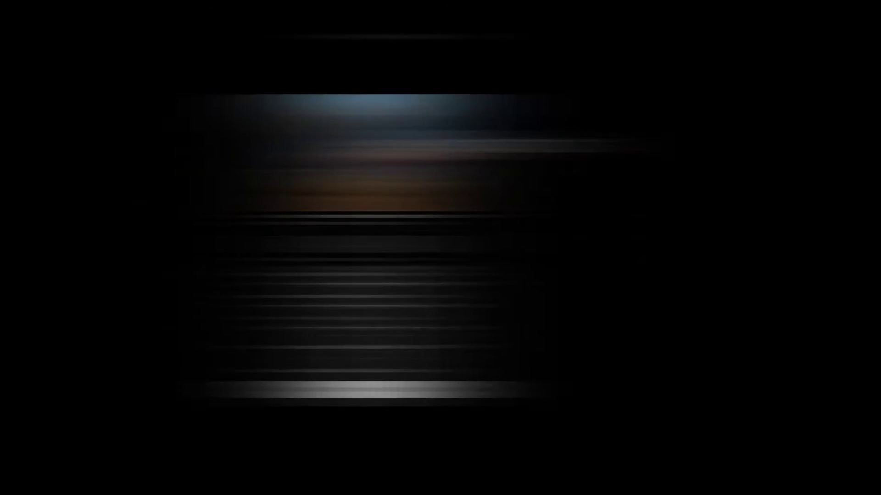
pyautogui.click(805, 250)
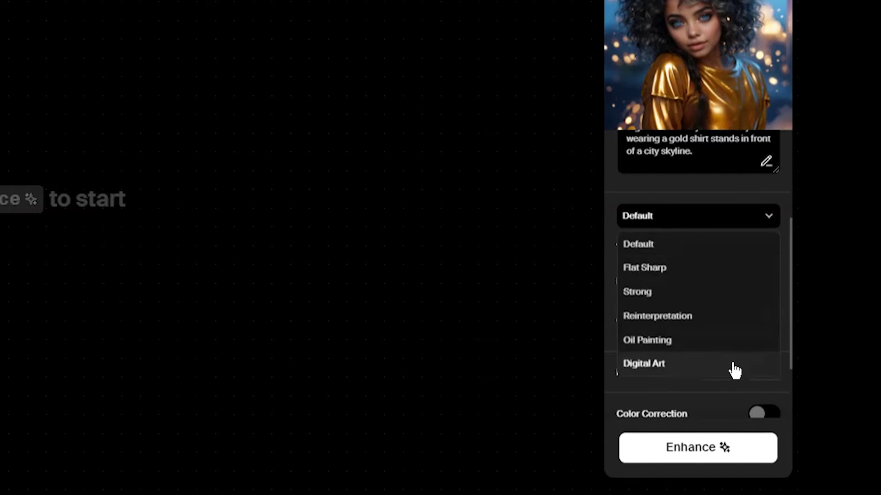
pyautogui.click(734, 370)
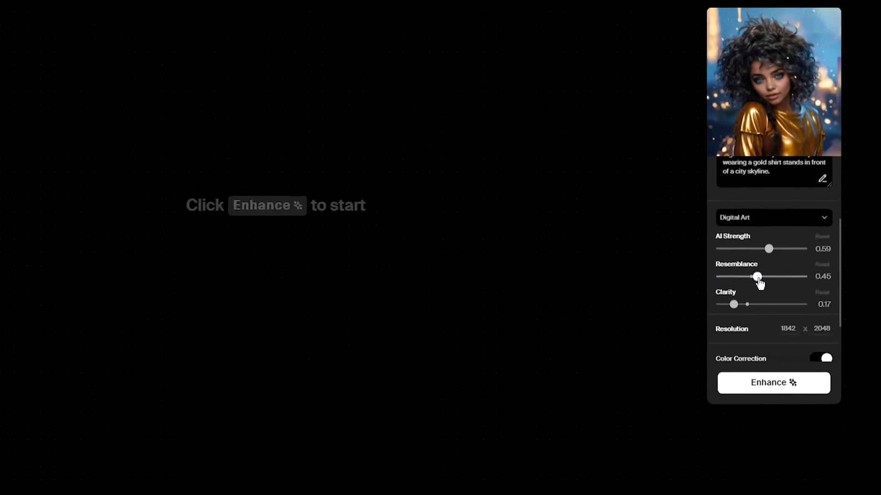
pyautogui.moveTo(759, 283); pyautogui.dragTo(810, 283)
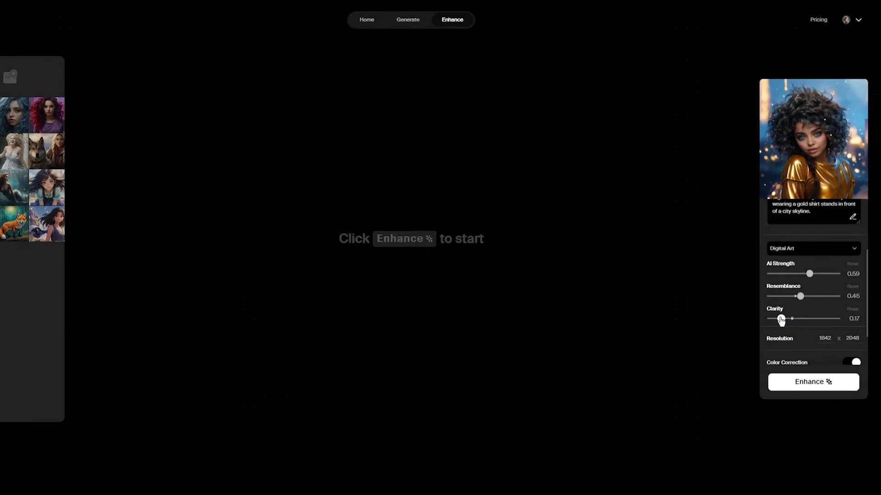
pyautogui.moveTo(655, 278); pyautogui.dragTo(632, 278)
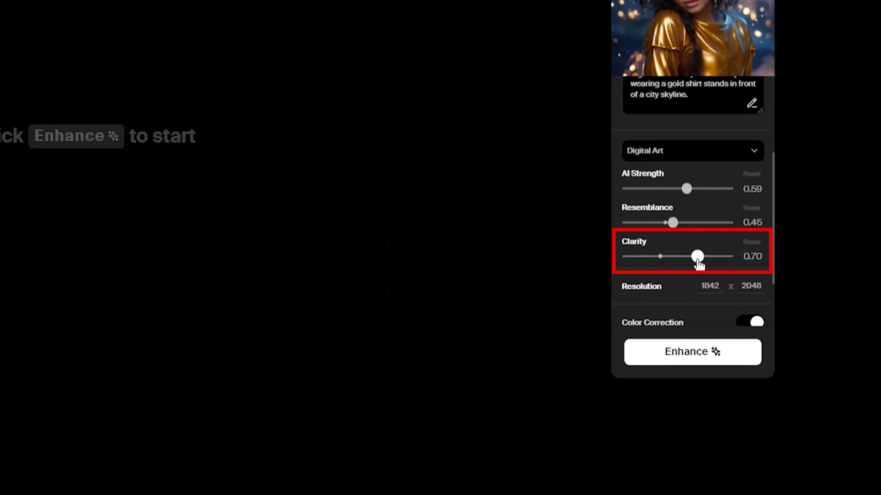
pyautogui.moveTo(679, 264); pyautogui.dragTo(660, 264)
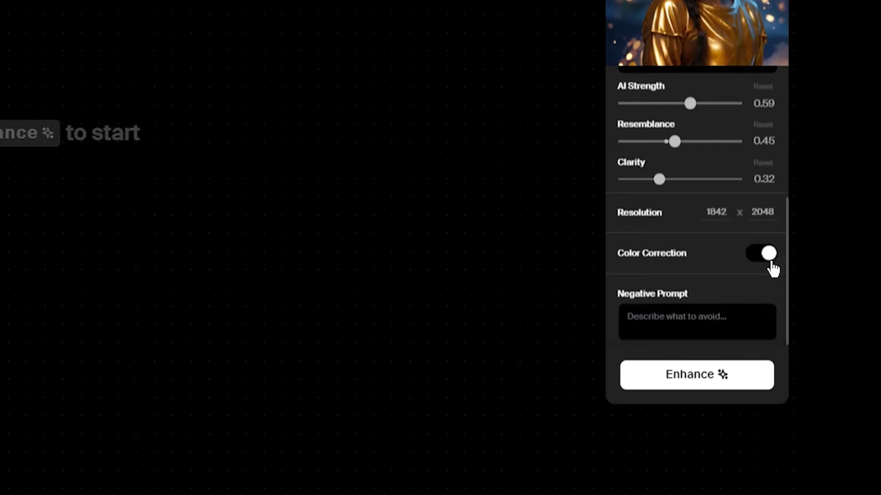
pyautogui.click(767, 253)
pyautogui.click(725, 325)
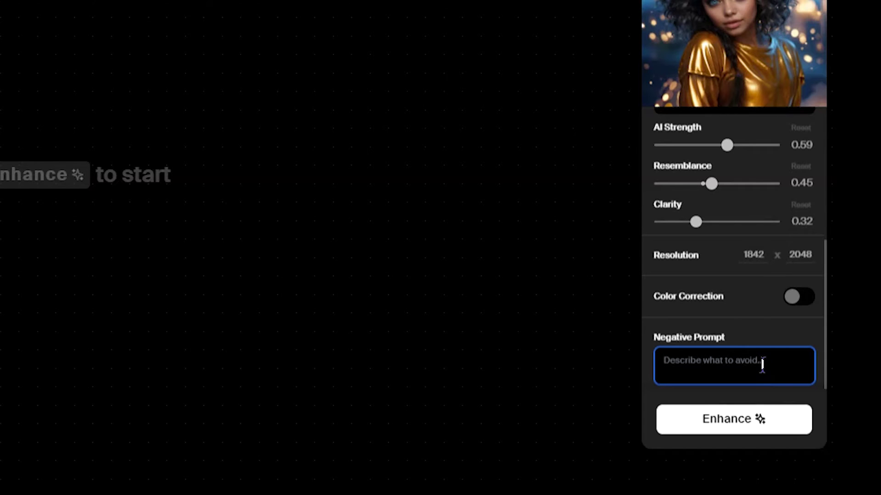
# Step: Enhance the gold-shirt portrait, view it alone, then switch to split comparison
pyautogui.click(784, 419)
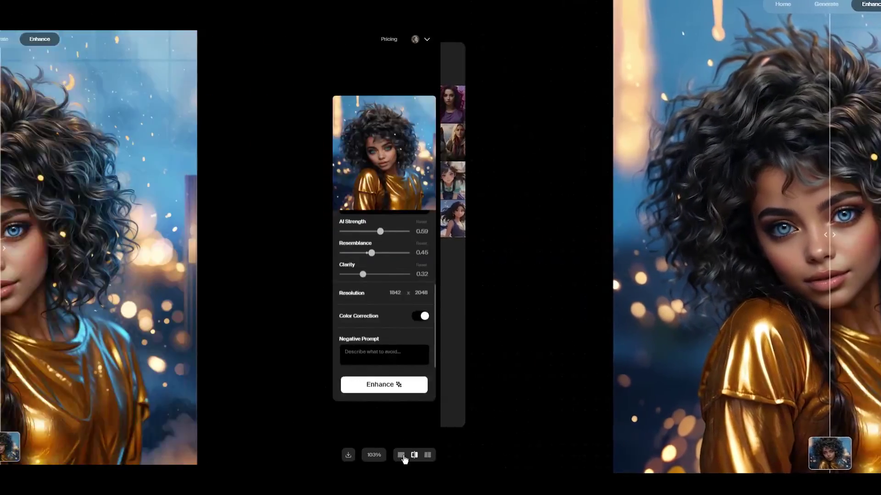
pyautogui.click(843, 456)
pyautogui.click(843, 456)
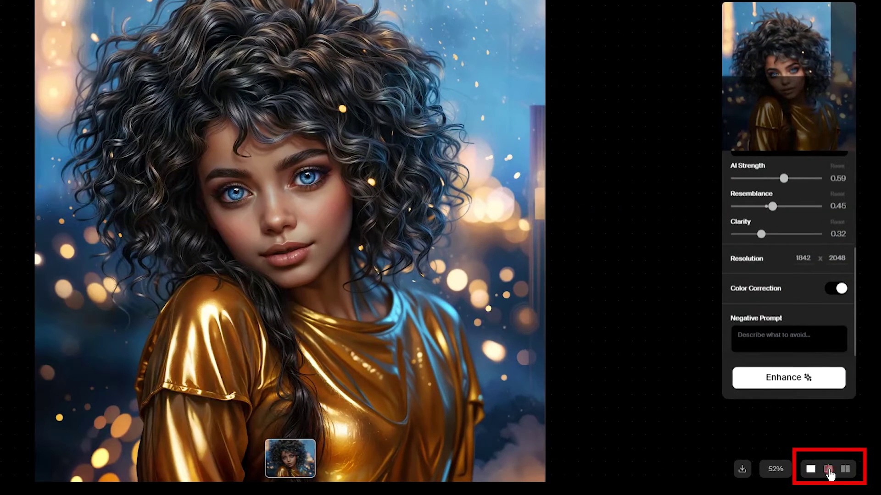
pyautogui.click(828, 470)
# Step: Sweep the before/after divider to compare face and hair detail against the original
pyautogui.moveTo(325, 198); pyautogui.dragTo(304, 198)
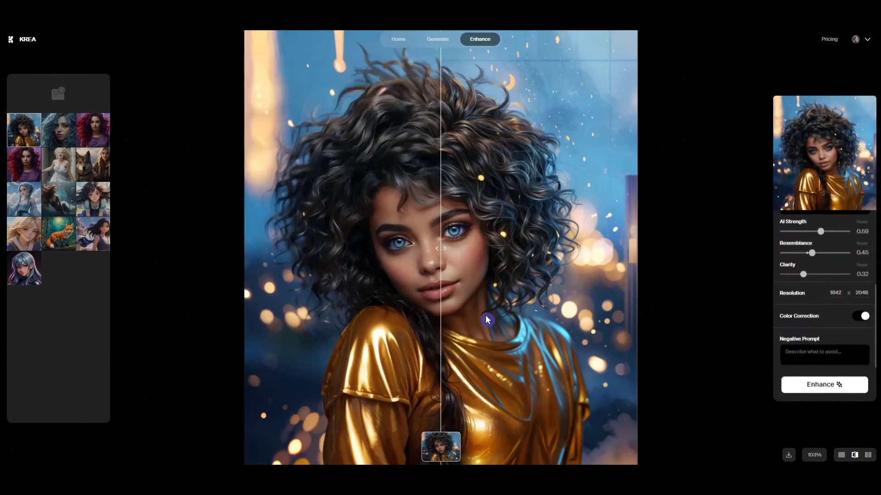
pyautogui.scroll(5, 487, 320)
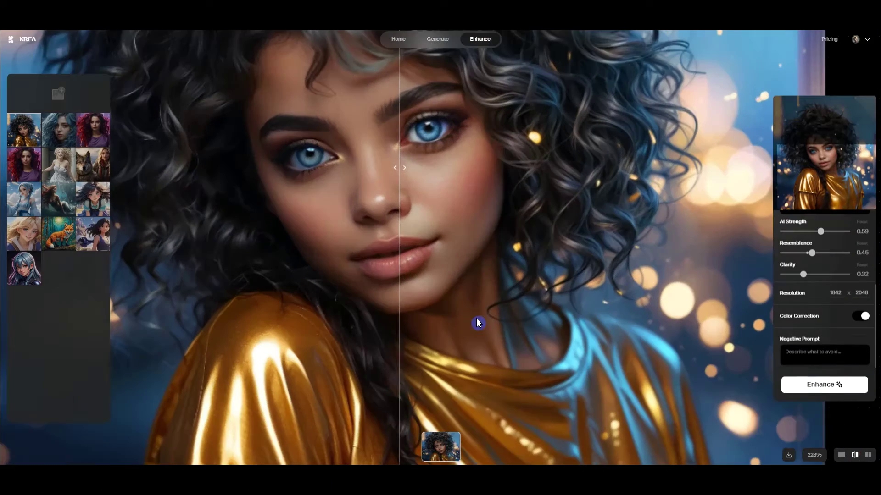
pyautogui.scroll(5, 471, 288)
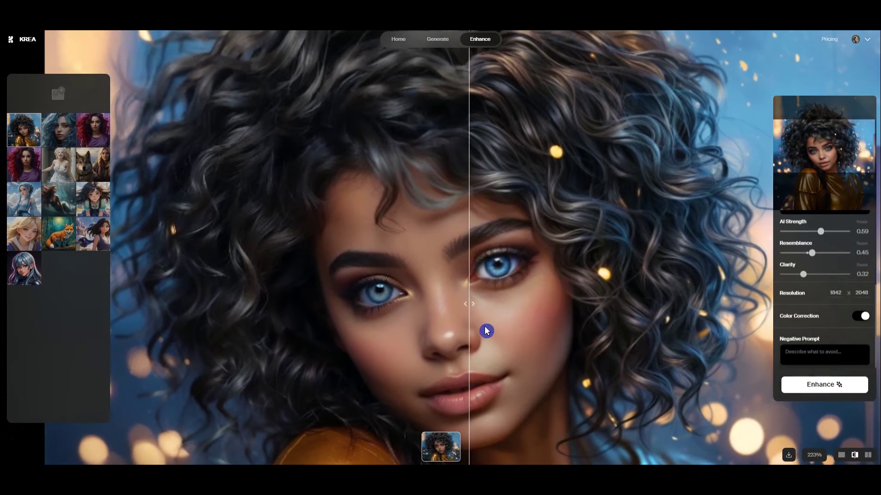
pyautogui.moveTo(467, 304); pyautogui.dragTo(576, 328)
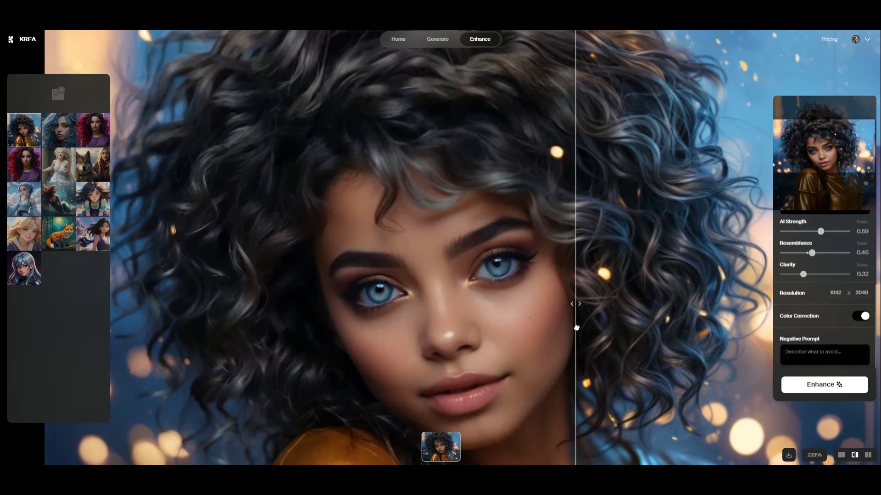
pyautogui.moveTo(500, 325); pyautogui.dragTo(246, 305)
pyautogui.scroll(-5, 411, 187)
pyautogui.moveTo(410, 187); pyautogui.dragTo(436, 215)
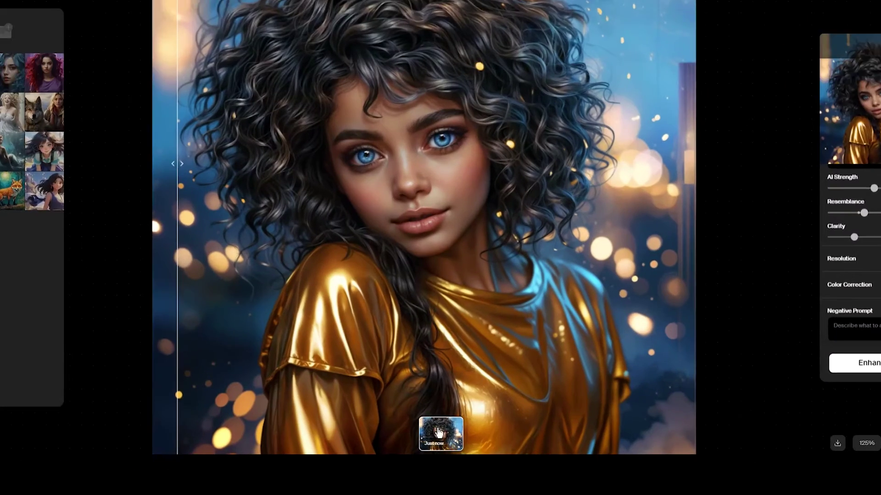
pyautogui.moveTo(214, 396)
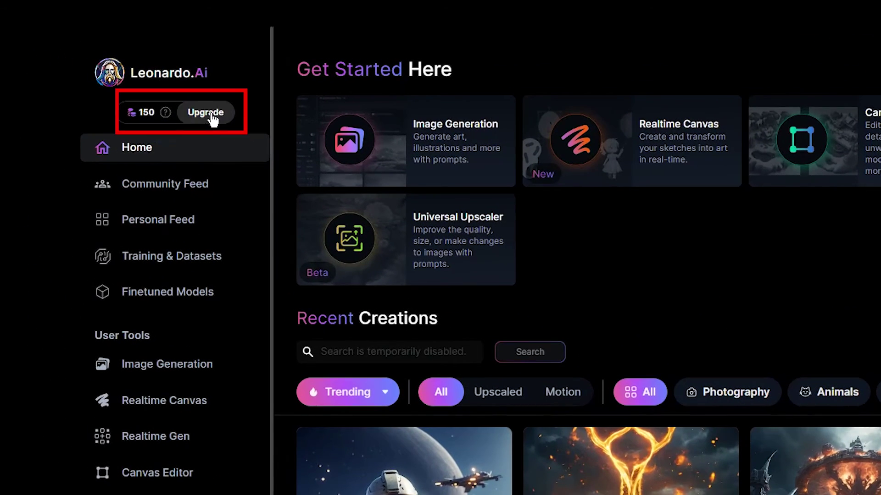
# Step: Show monthly billing prices on both the Leonardo.Ai and KREA plan pages
pyautogui.click(212, 117)
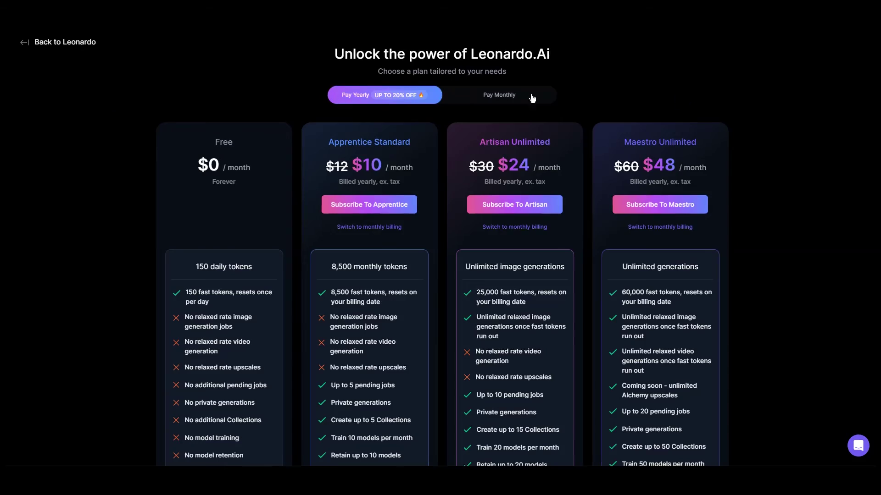
pyautogui.scroll(-2, 808, 202)
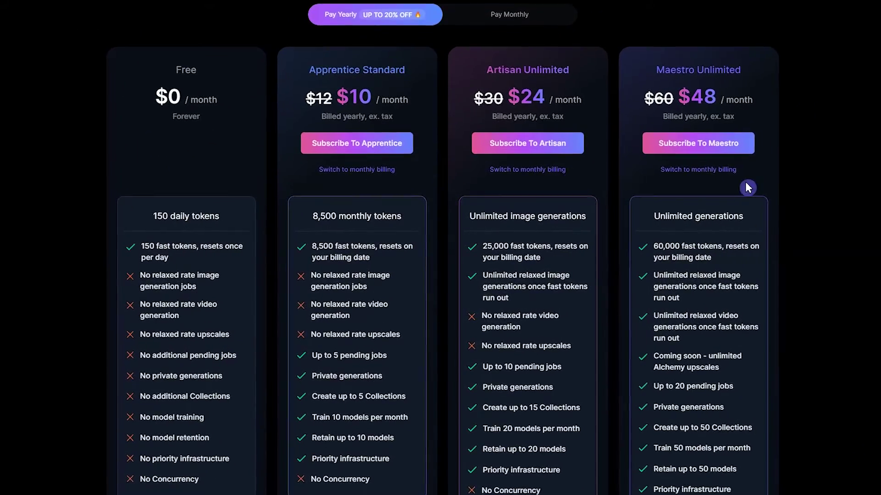
pyautogui.click(525, 13)
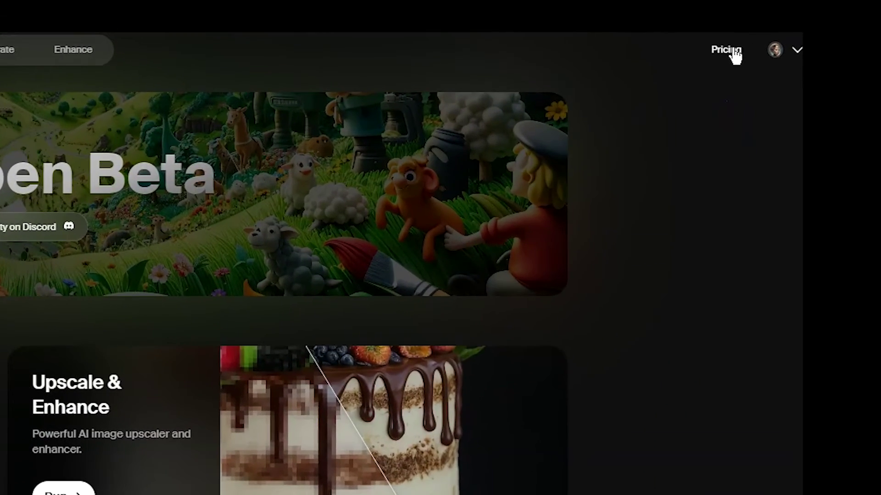
pyautogui.click(835, 39)
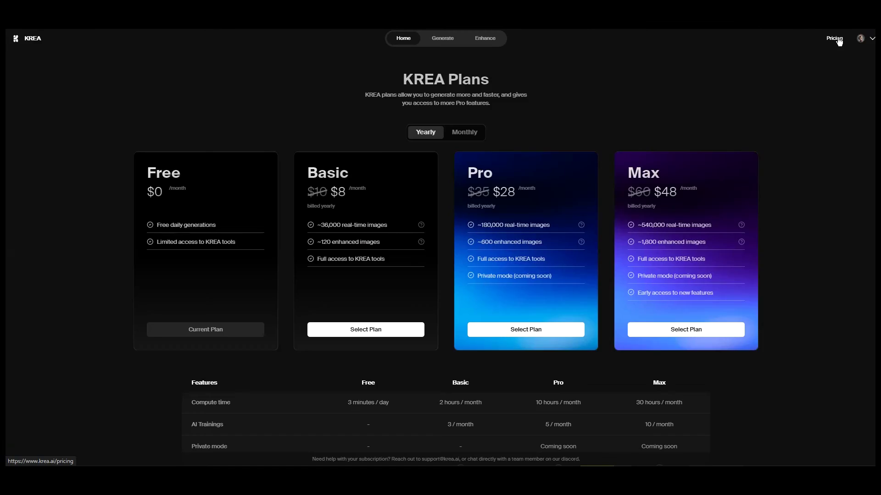
pyautogui.click(465, 132)
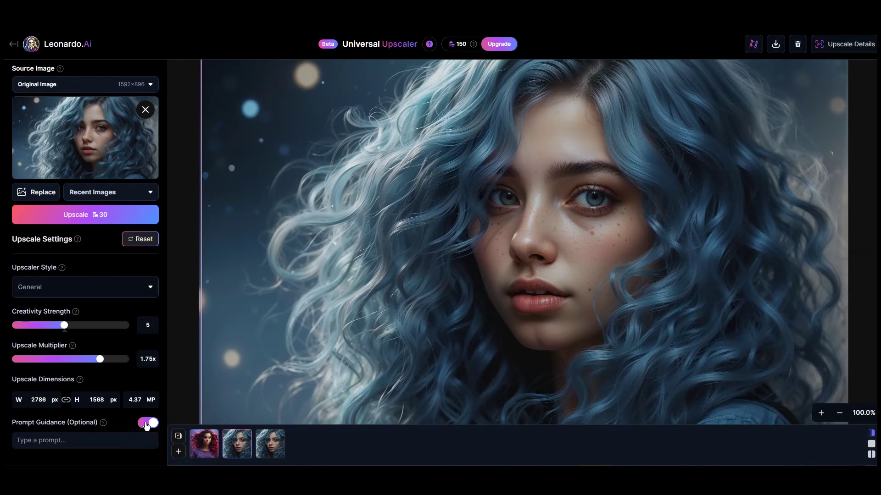
# Step: Leave Leonardo's Upscaler Style on General, then list KREA Enhance's style presets for the portrait
pyautogui.click(133, 287)
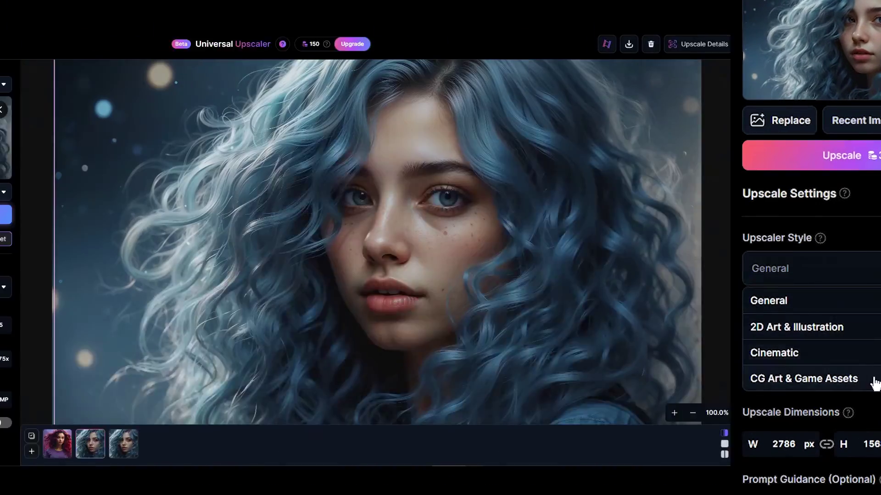
pyautogui.click(34, 300)
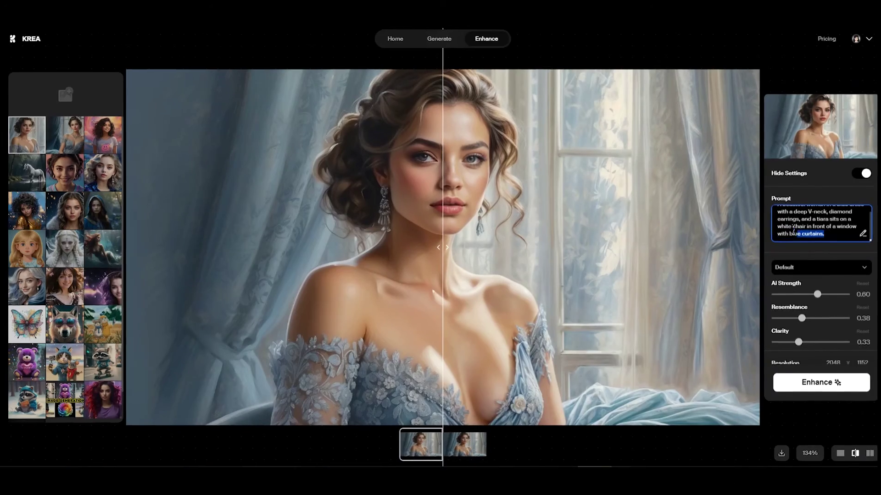
pyautogui.moveTo(858, 234); pyautogui.dragTo(772, 208)
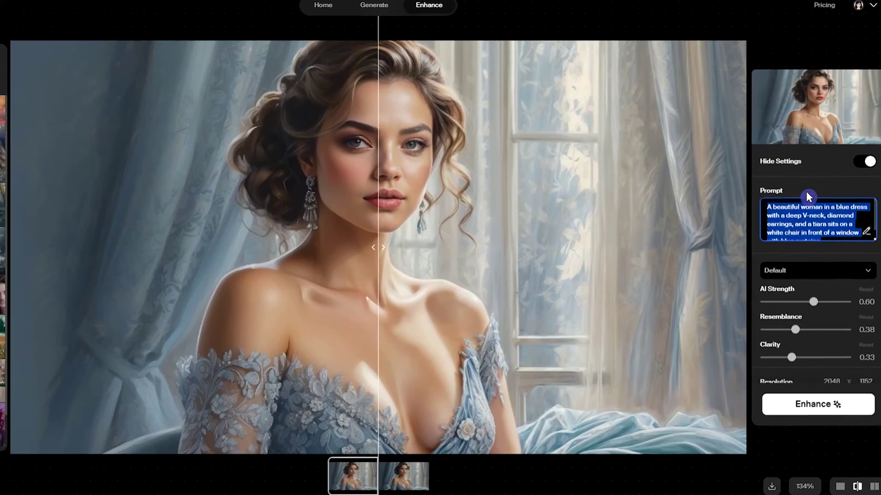
pyautogui.click(809, 196)
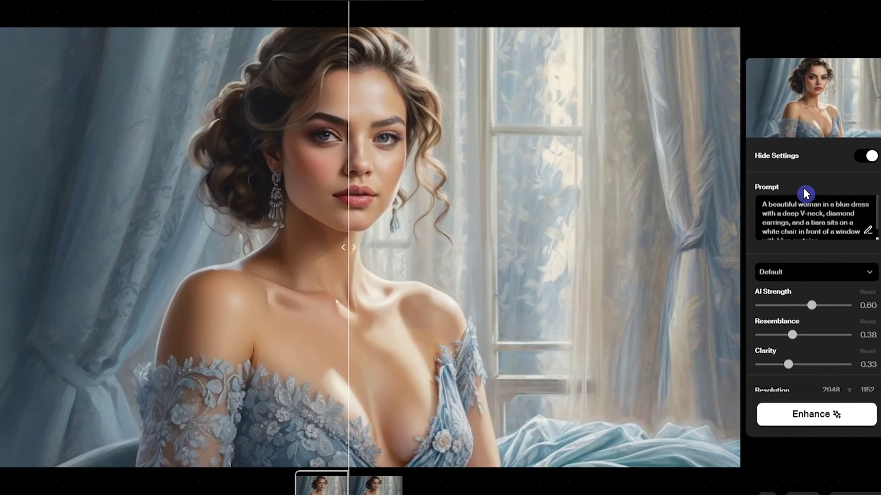
pyautogui.click(807, 272)
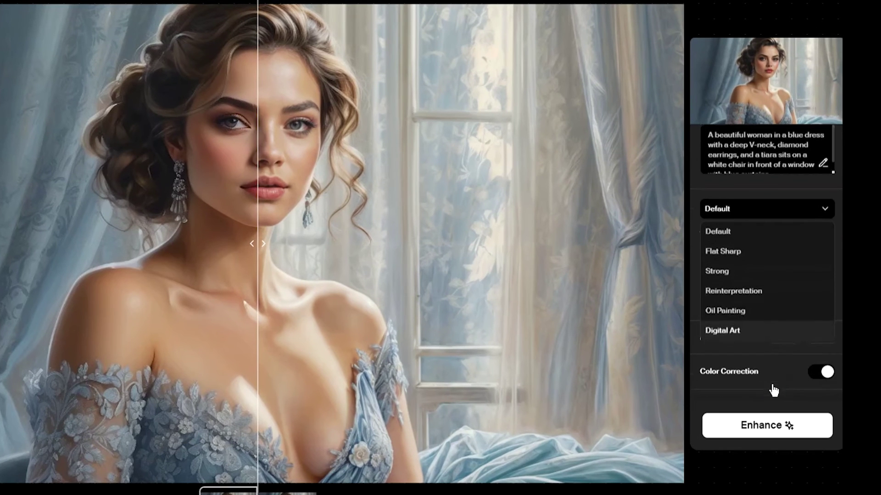